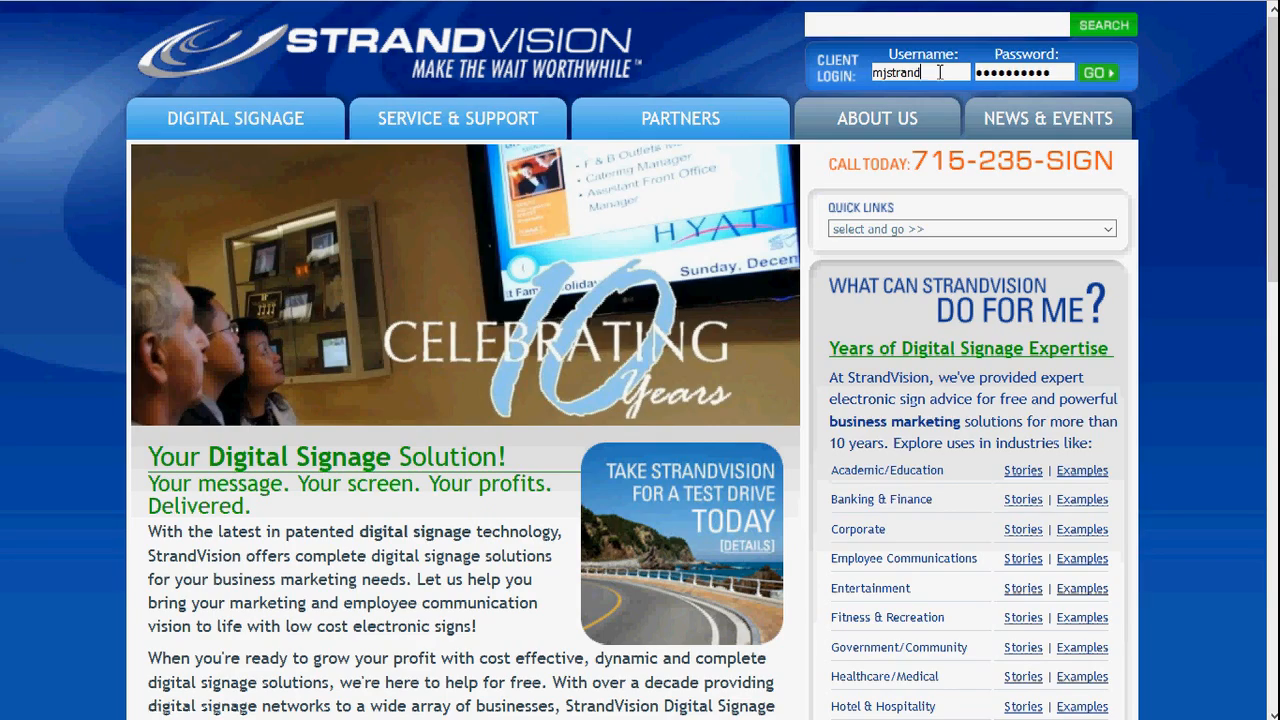
# Open the signage account's Edit Databases page and choose the Testimonial database.
pyautogui.moveTo(362, 114)
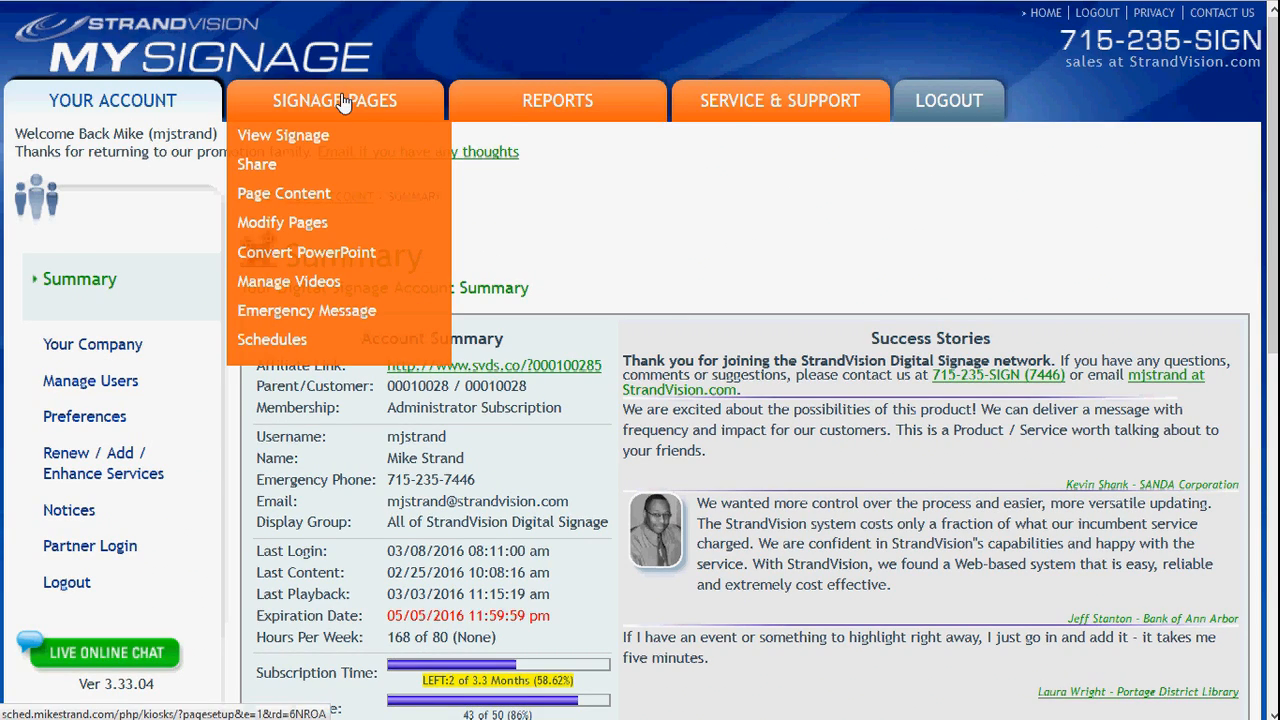
pyautogui.click(330, 198)
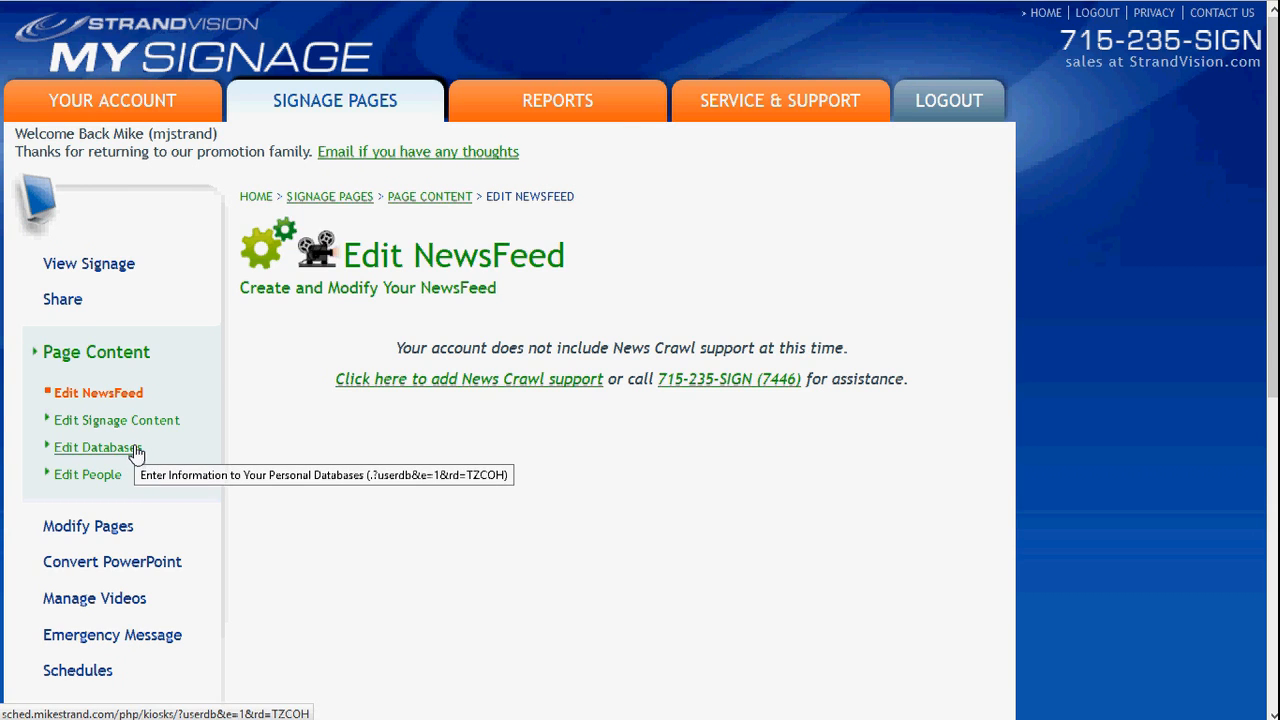
pyautogui.click(136, 455)
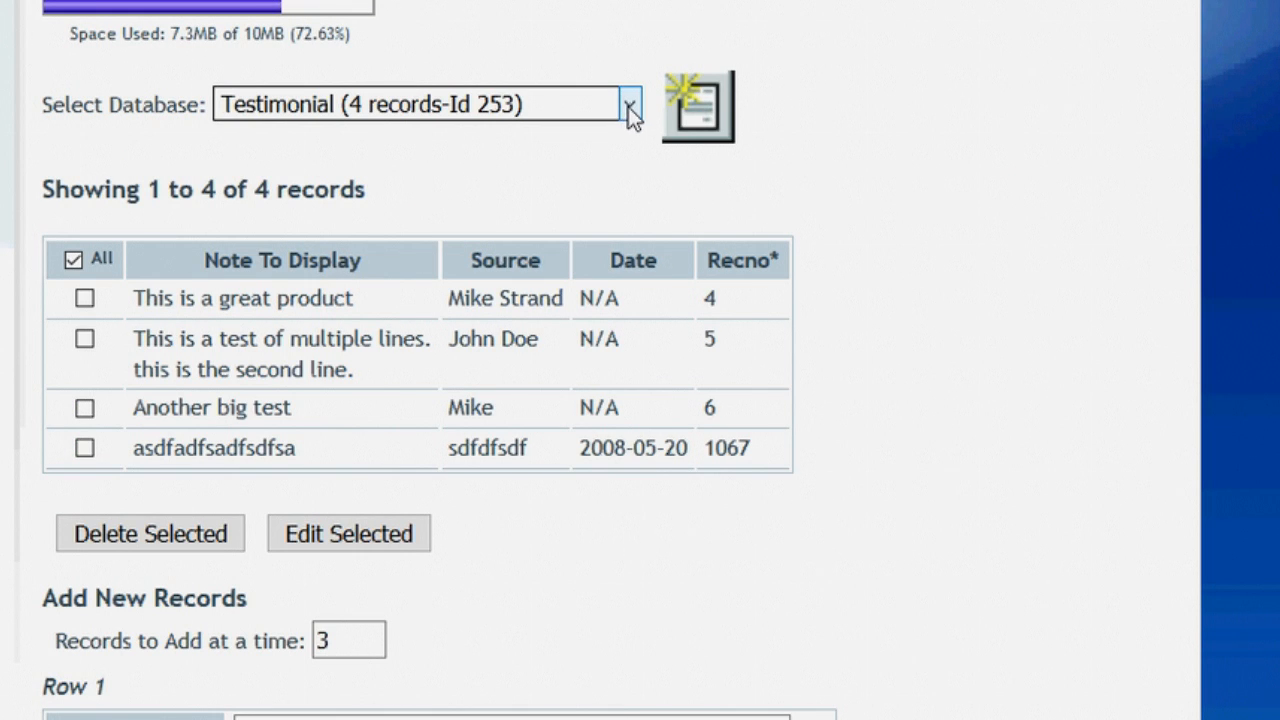
pyautogui.click(629, 107)
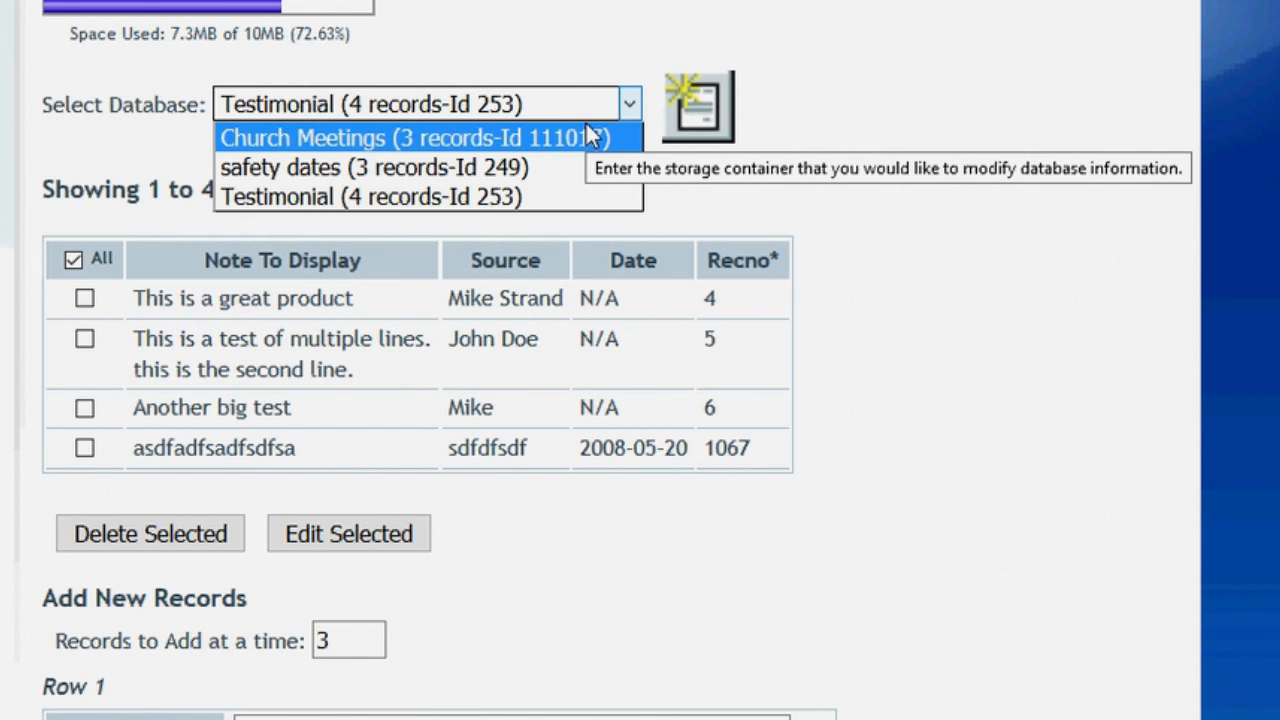
pyautogui.click(594, 188)
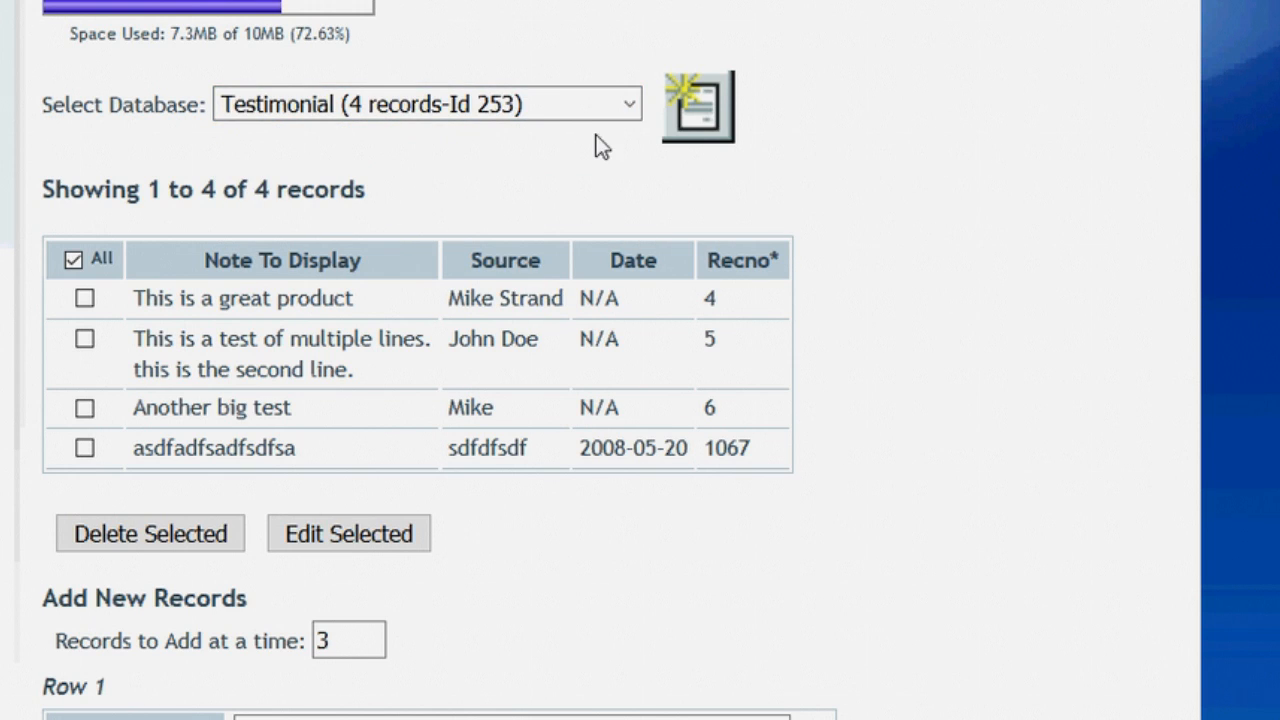
# Examine the Testimonial database's field structure in Intermediate user mode and abort the changes.
pyautogui.click(700, 107)
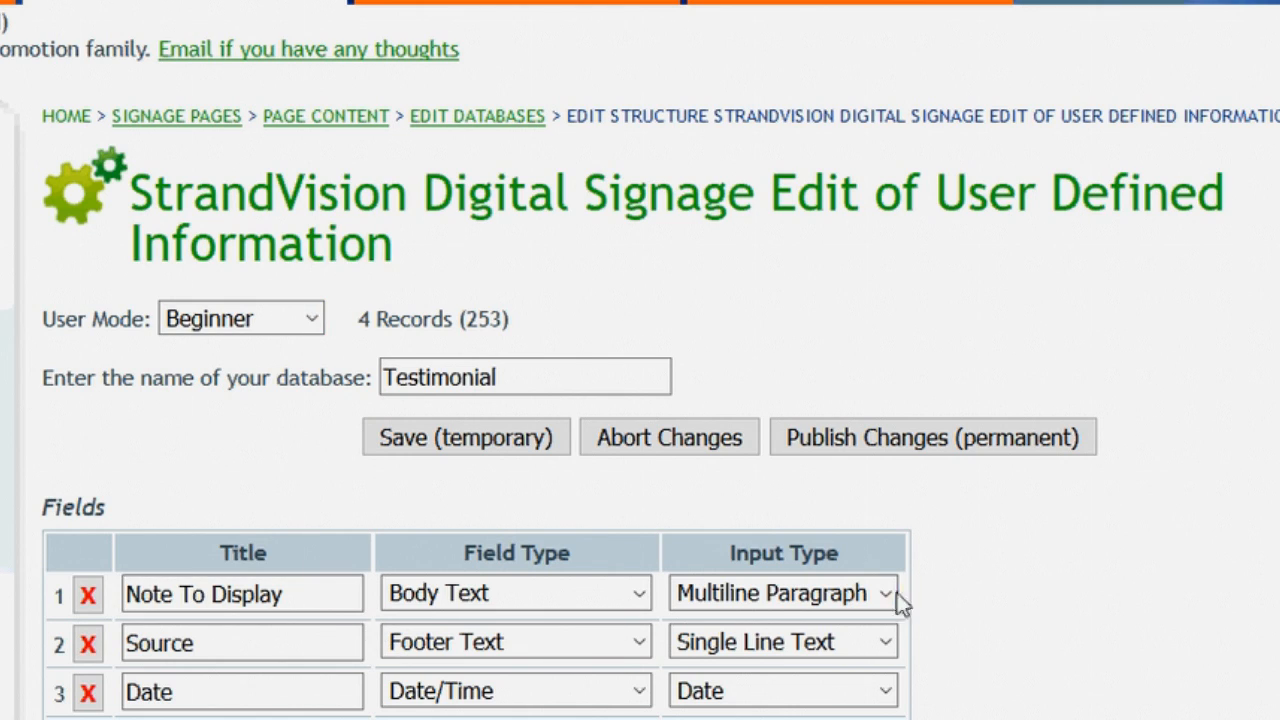
pyautogui.click(314, 318)
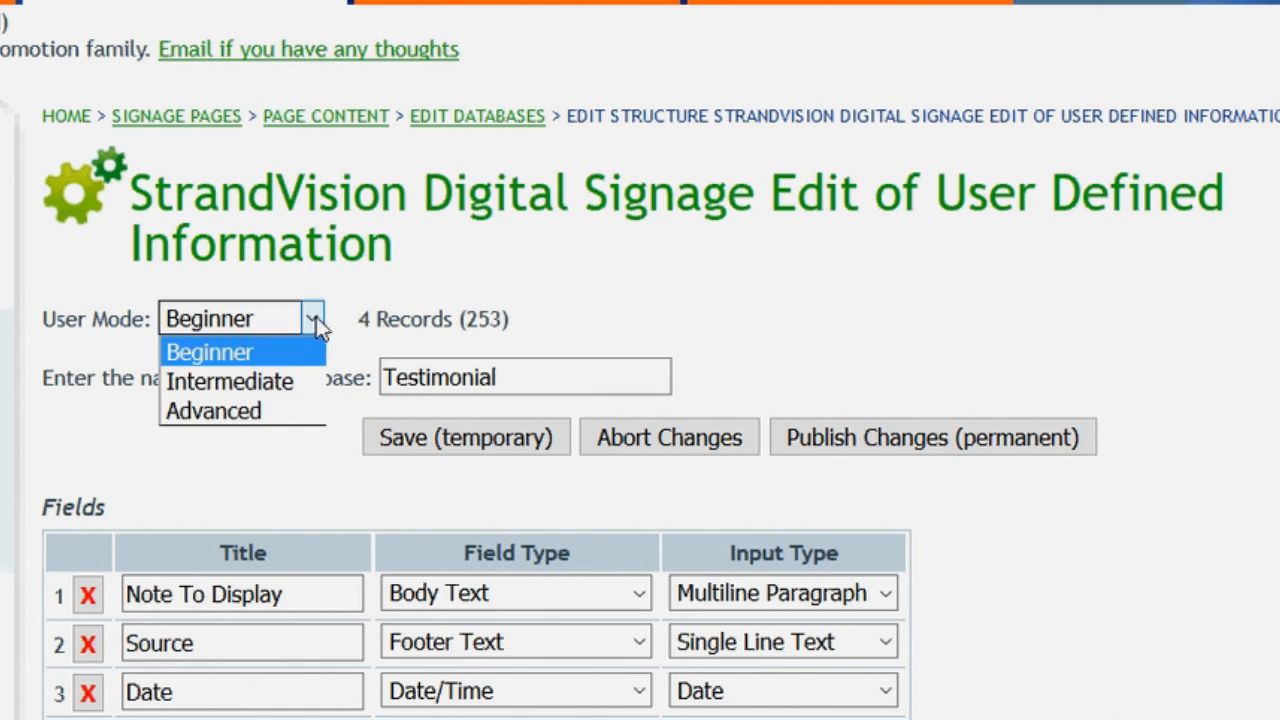
pyautogui.click(256, 386)
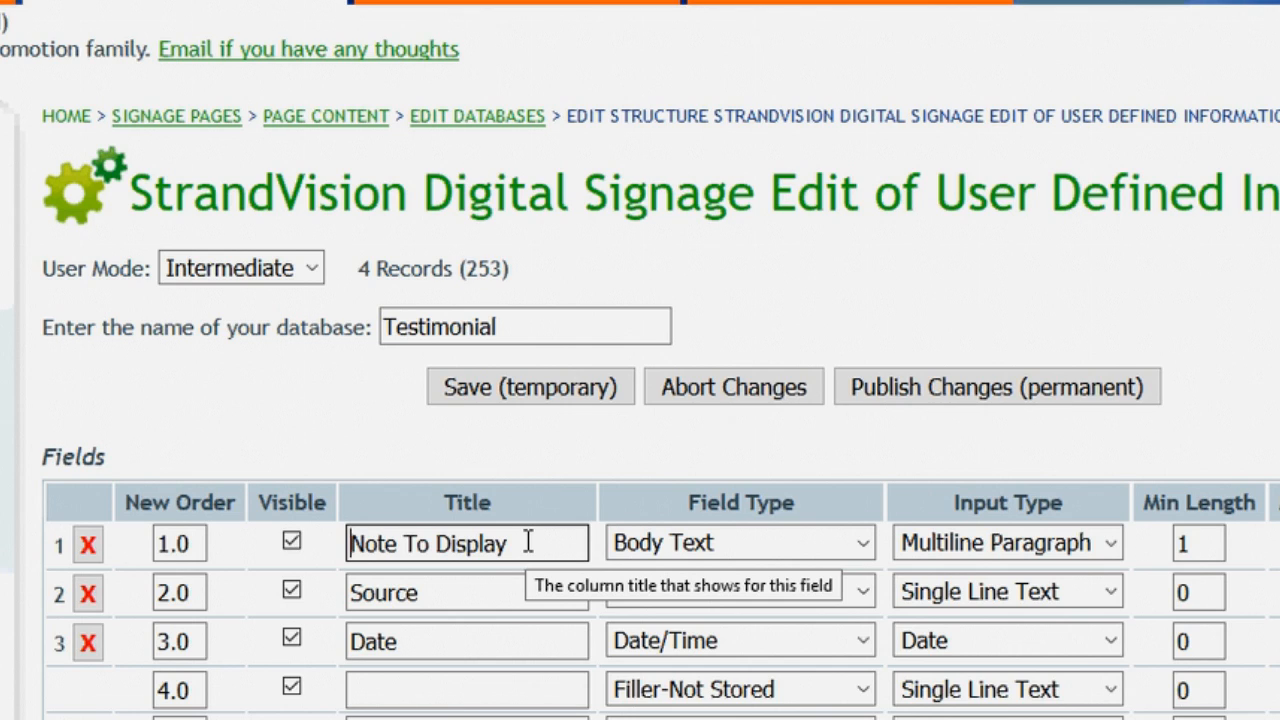
pyautogui.click(719, 388)
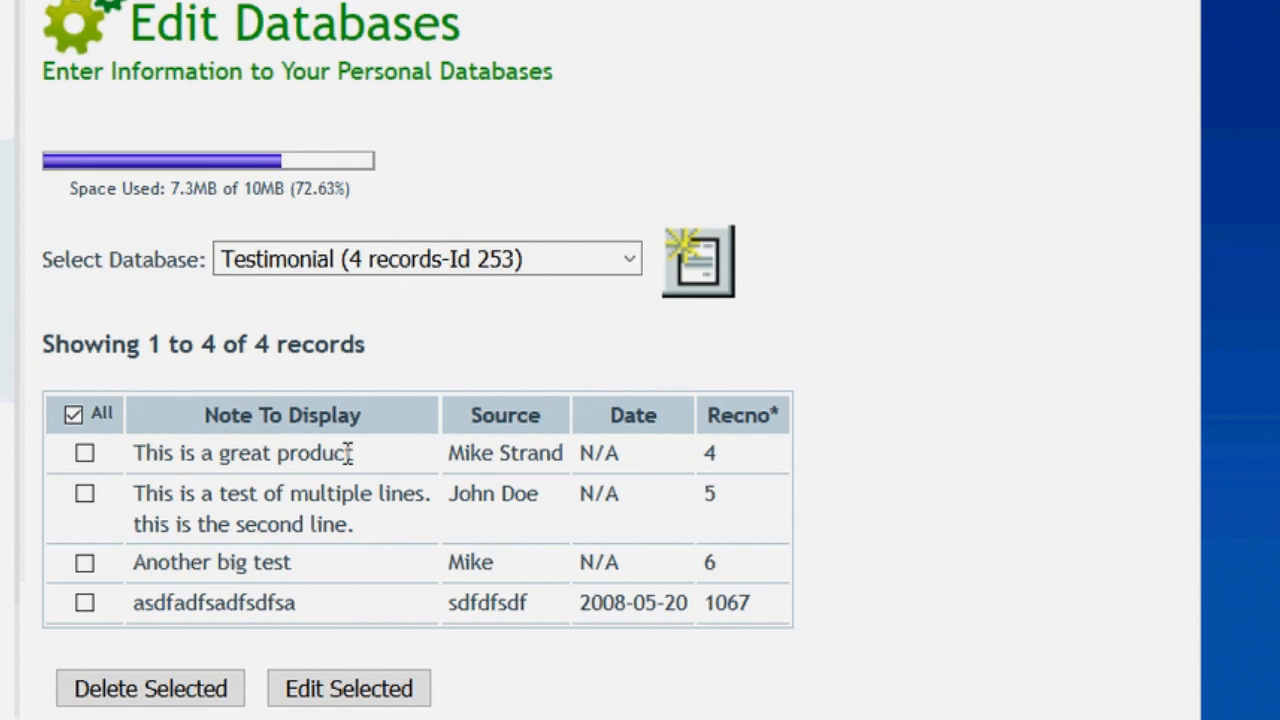
# Edit the "This is a great product" record, set its date to 2016-03-08 and save it.
pyautogui.click(86, 453)
pyautogui.click(337, 689)
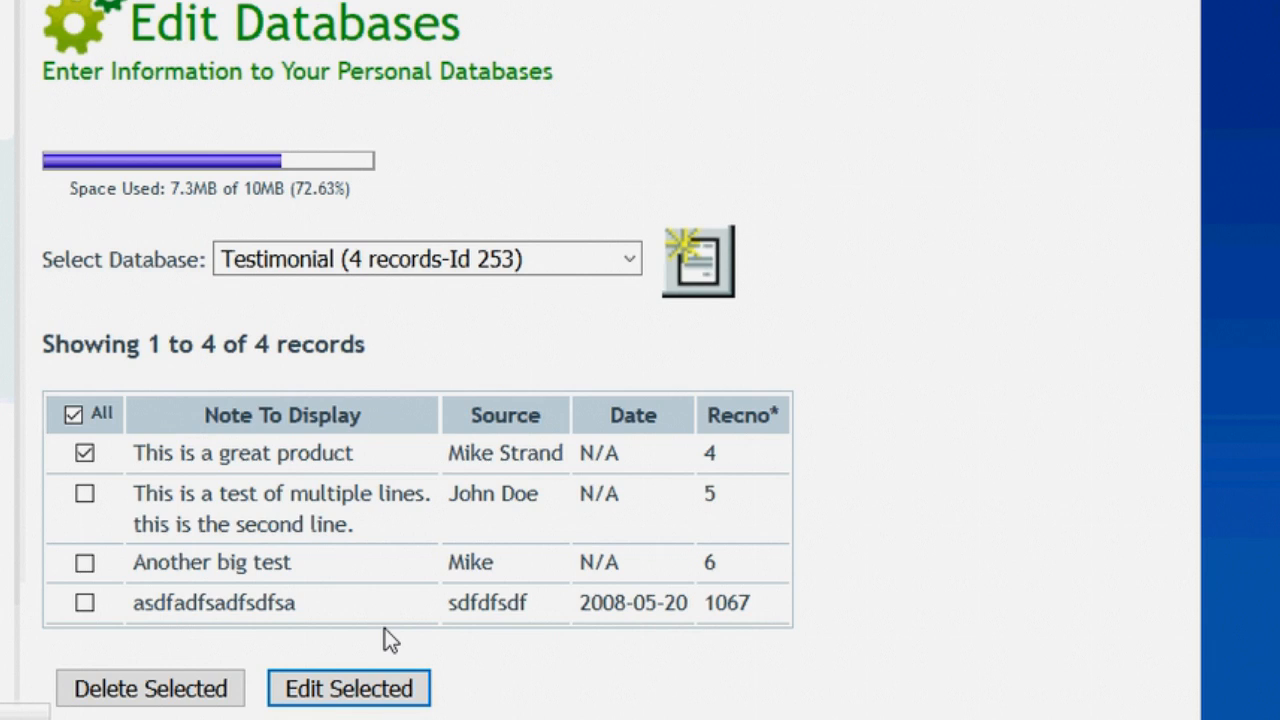
pyautogui.click(467, 456)
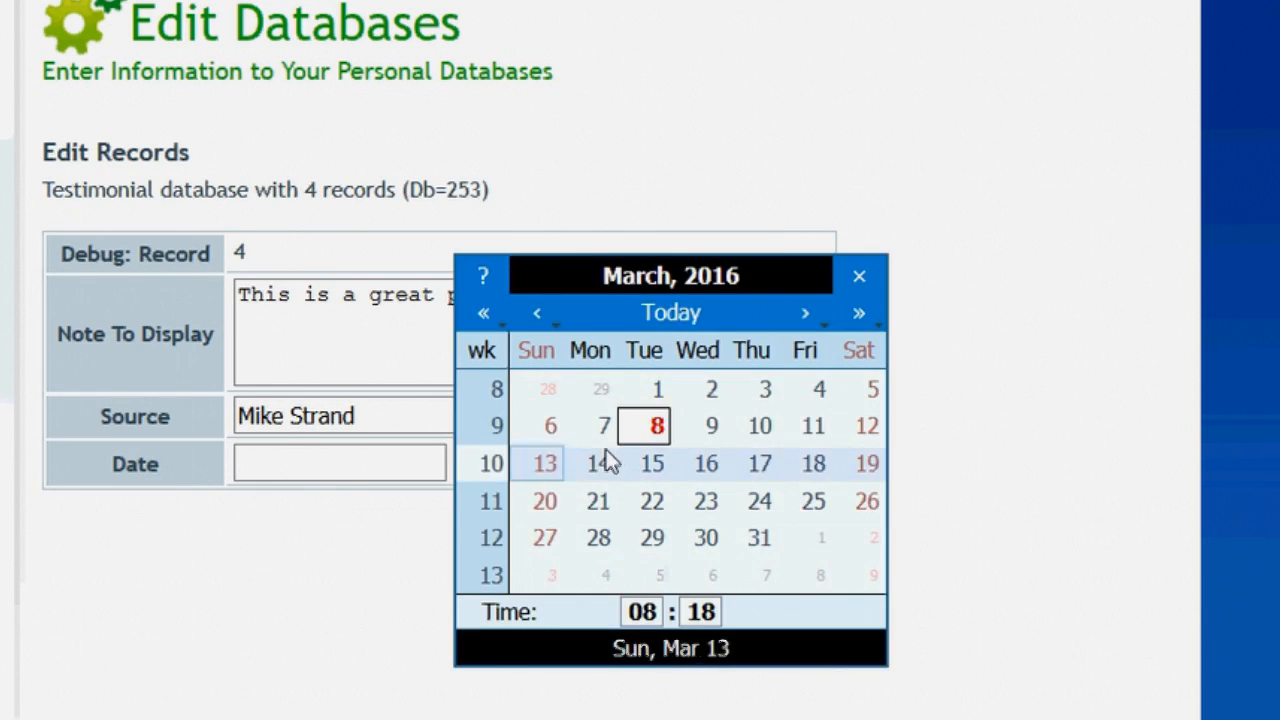
pyautogui.click(634, 449)
pyautogui.click(622, 532)
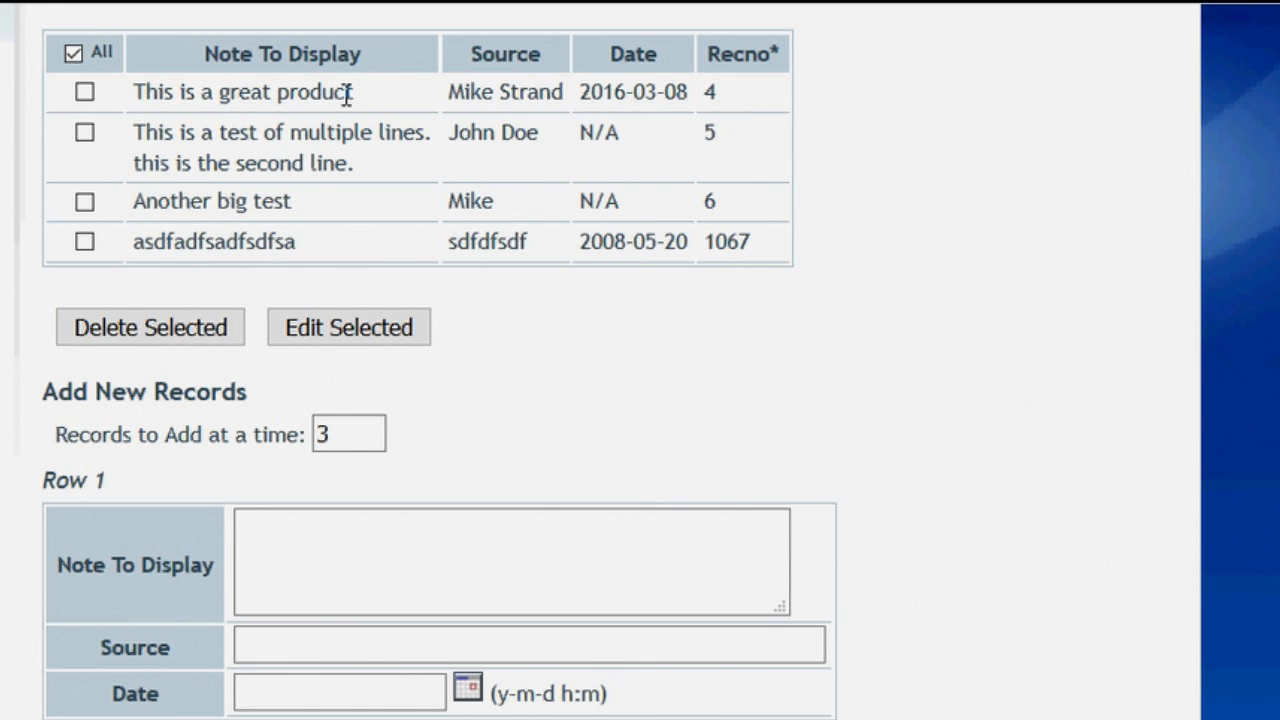
pyautogui.click(420, 526)
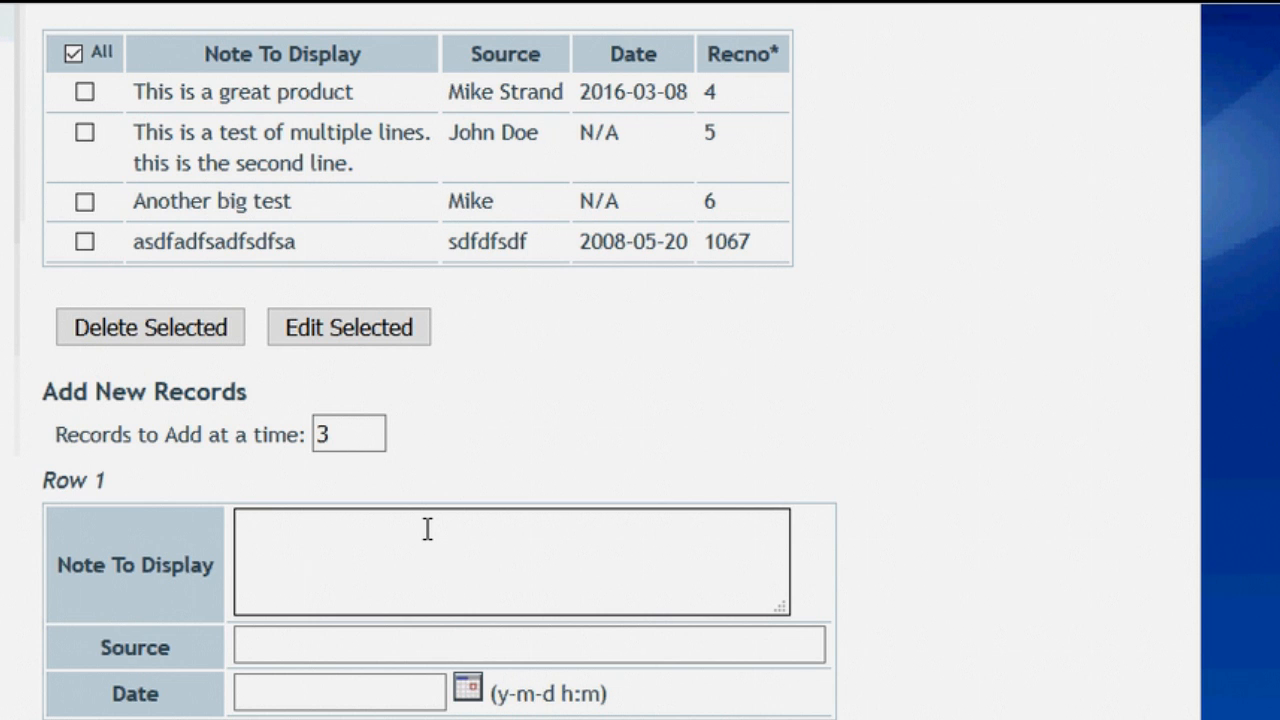
pyautogui.scroll(2, 642, 589)
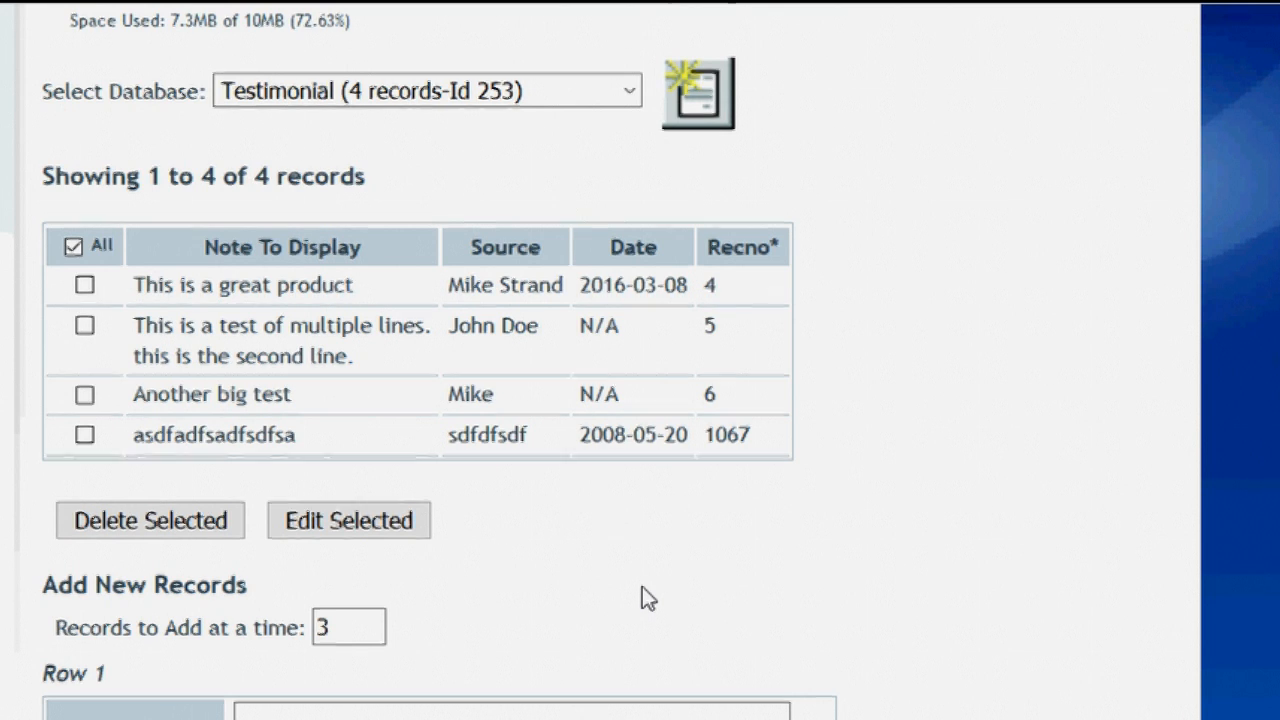
pyautogui.scroll(-1, 642, 586)
# Go to the signage page editor and set the new page's type to Random User Database.
pyautogui.scroll(5, 593, 592)
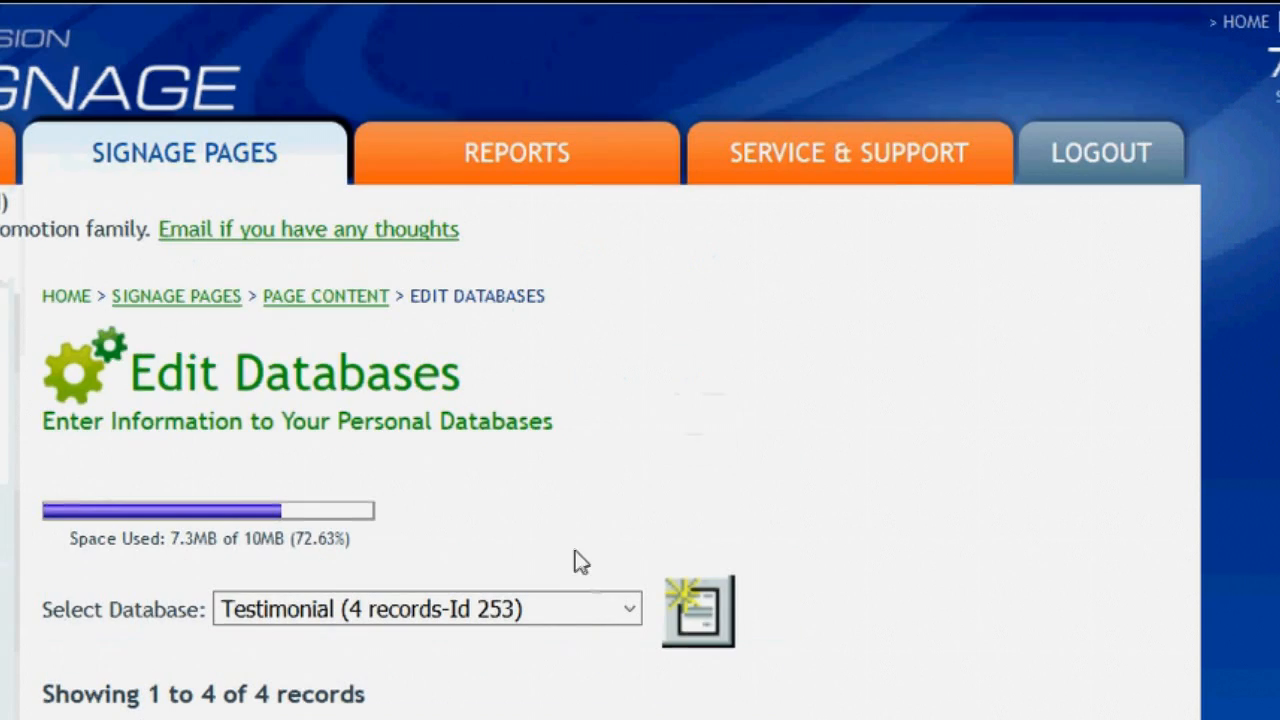
pyautogui.moveTo(171, 171)
pyautogui.click(160, 337)
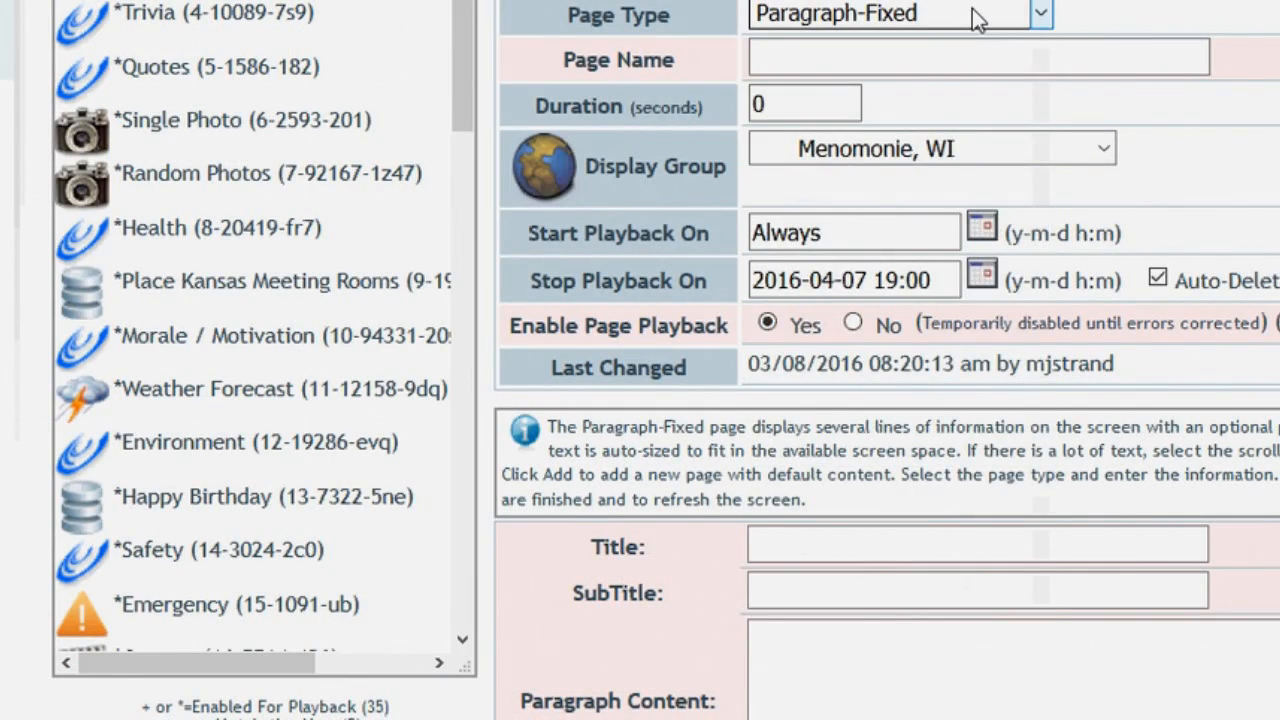
pyautogui.click(972, 10)
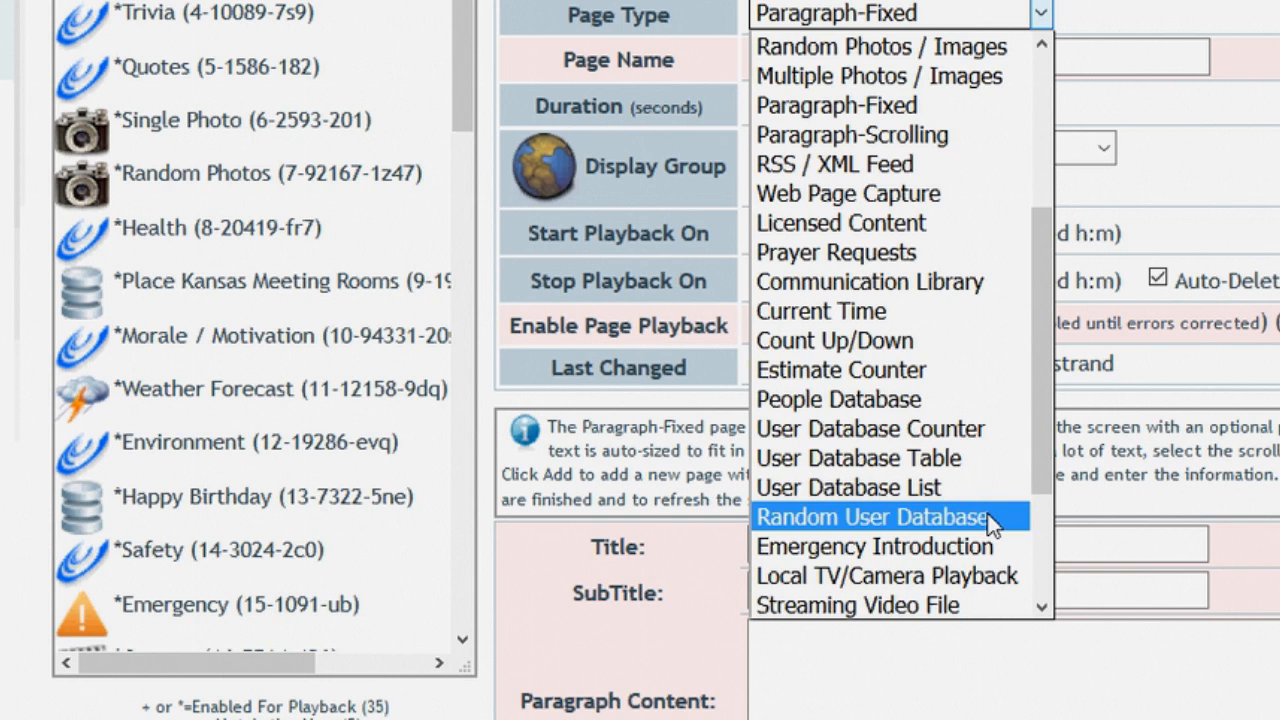
pyautogui.scroll(-1, 988, 514)
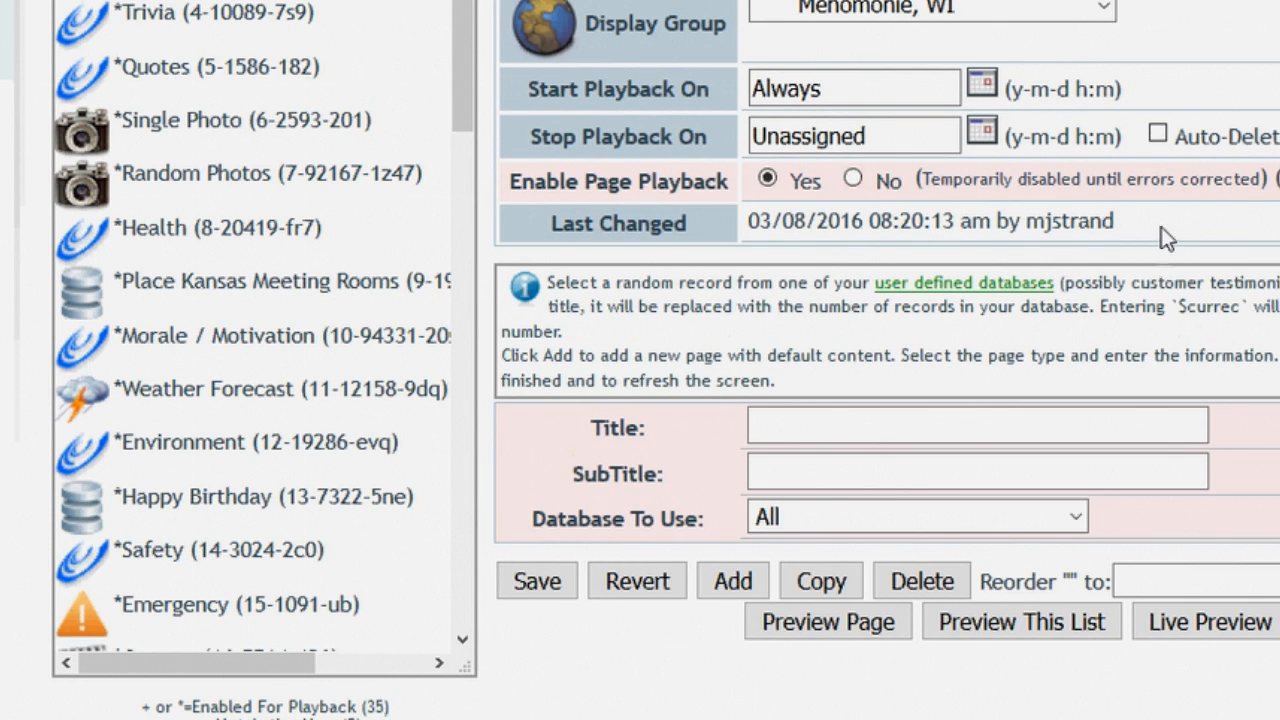
# Set the page's database to Testimonial and enter Customer Comments as its title.
pyautogui.click(1075, 516)
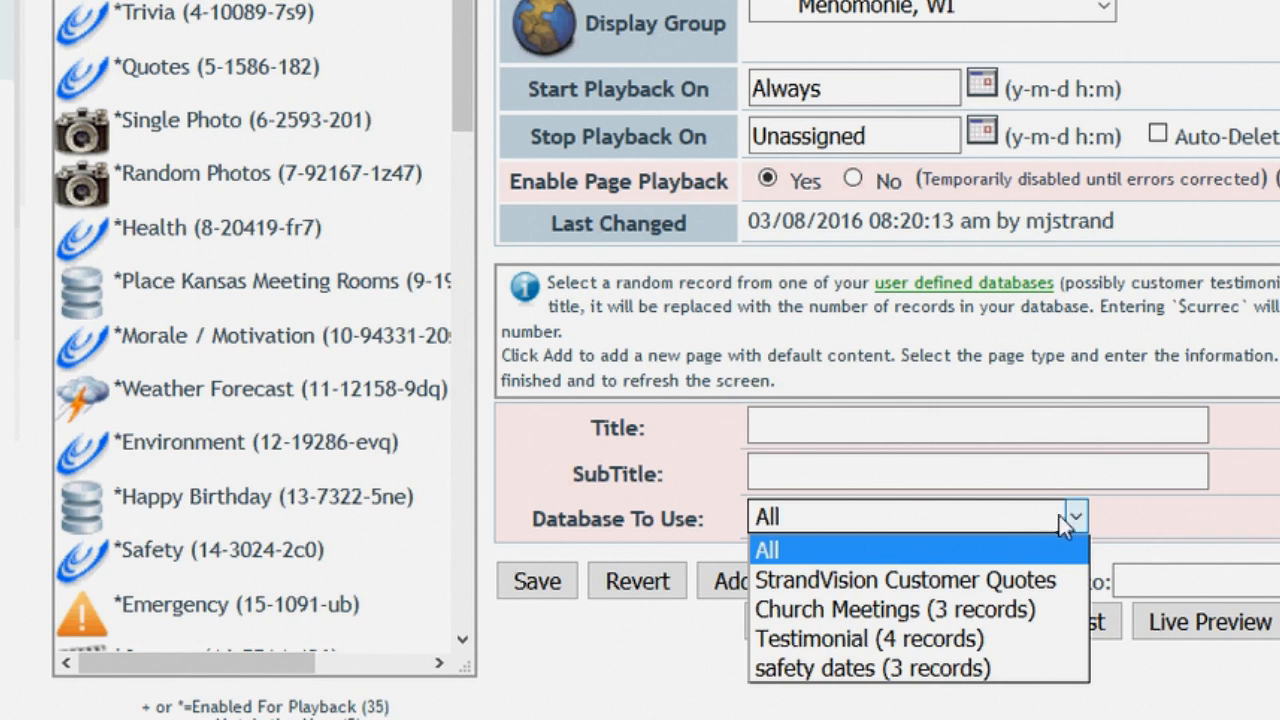
pyautogui.click(1006, 634)
pyautogui.click(1003, 418)
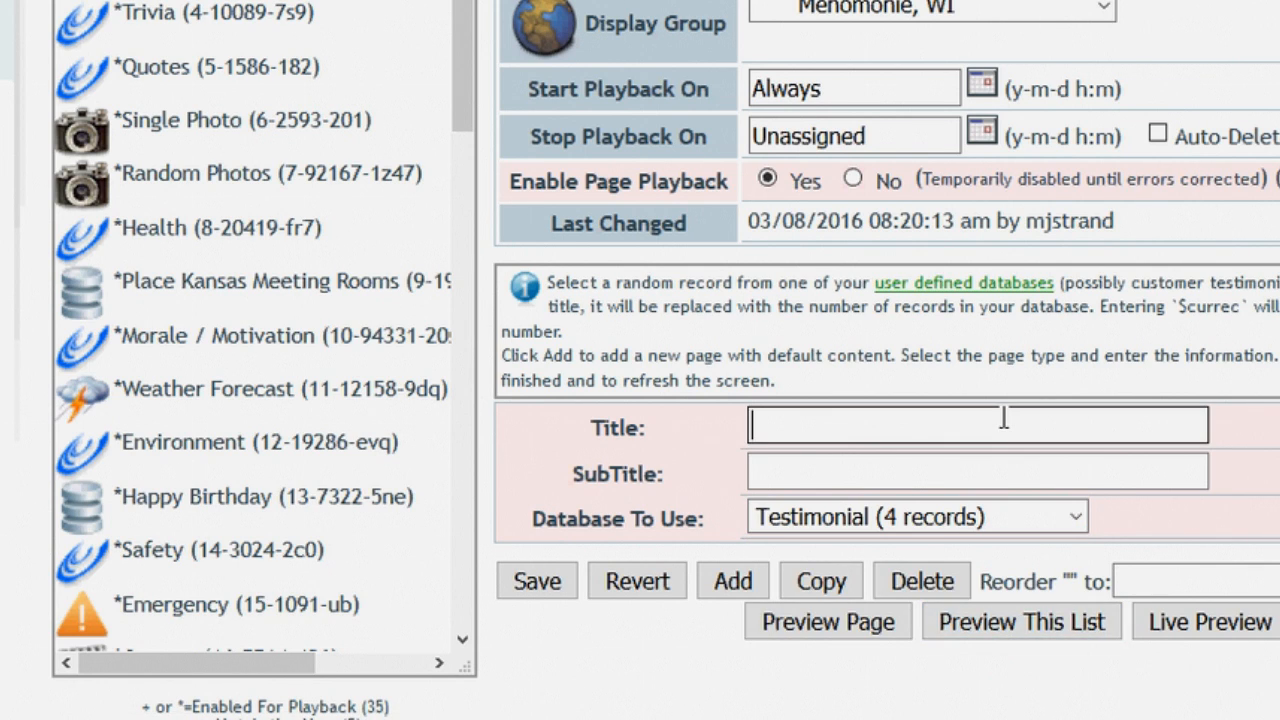
pyautogui.write('Customer Comments')
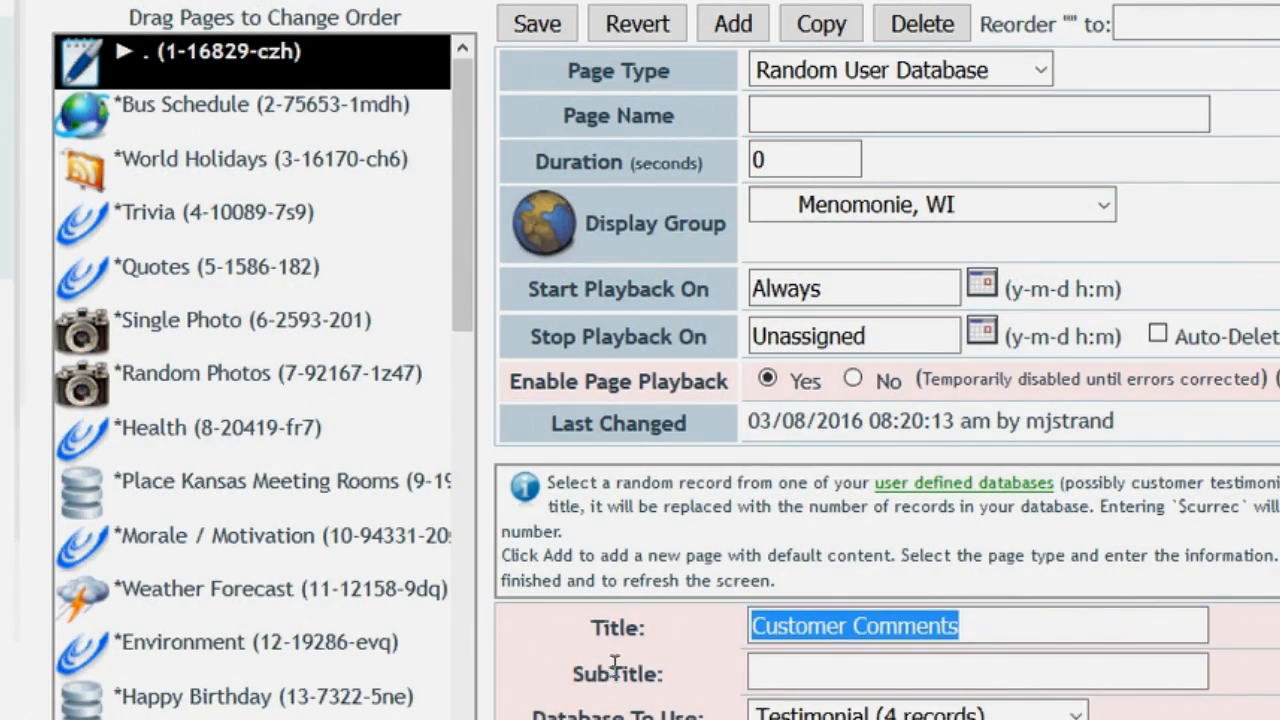
# Name the page Customer Comments and save it.
pyautogui.click(855, 118)
pyautogui.write('Customer Comments')
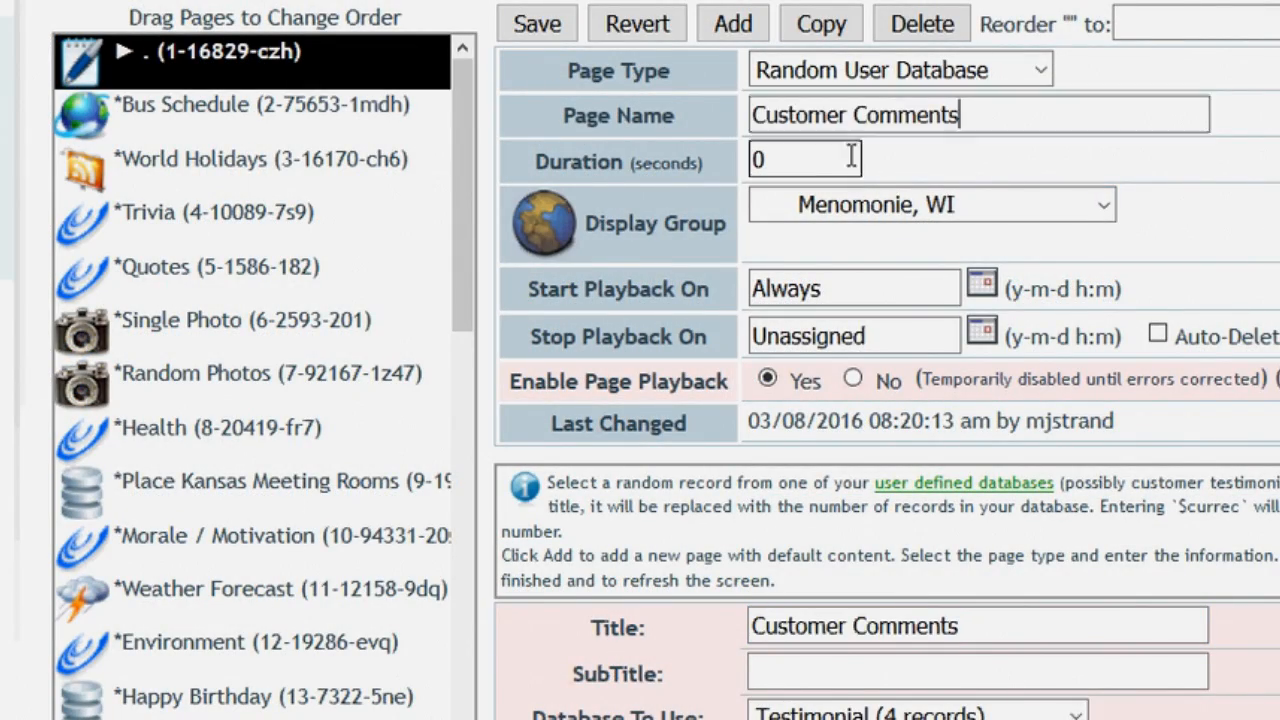
pyautogui.click(526, 12)
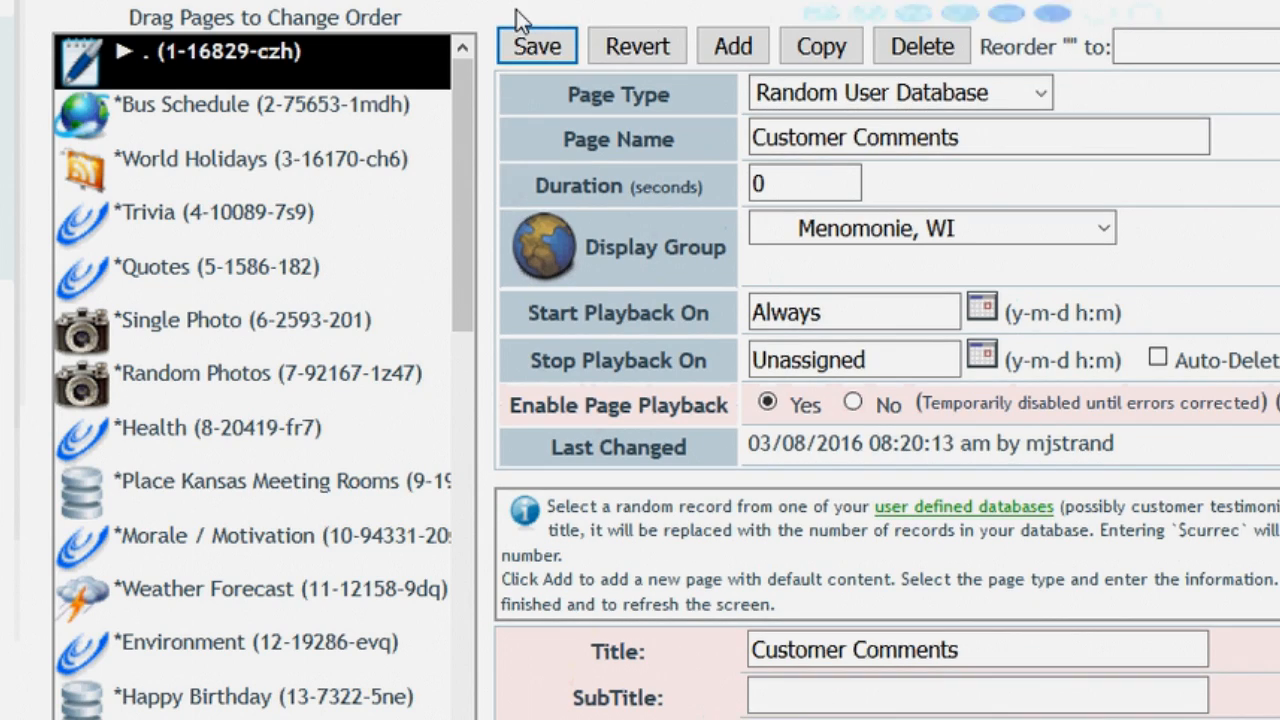
# Preview the saved Customer Comments page.
pyautogui.scroll(-4, 690, 365)
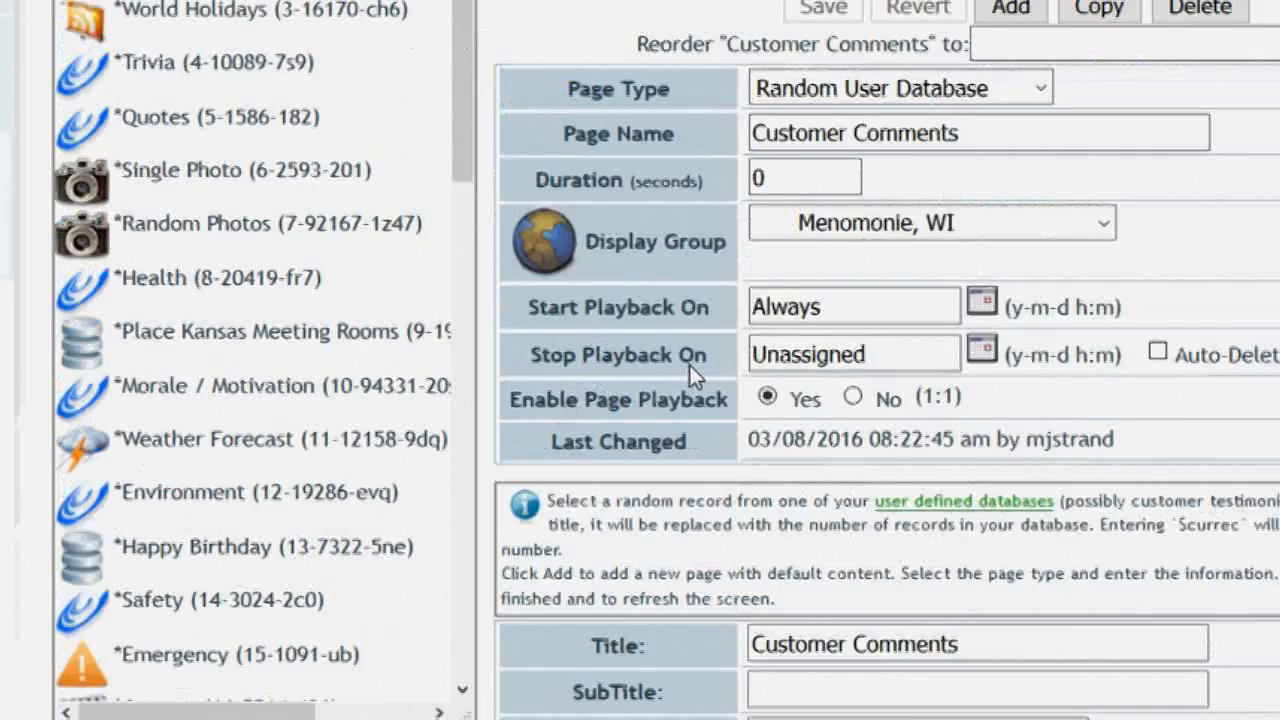
pyautogui.scroll(-1, 810, 455)
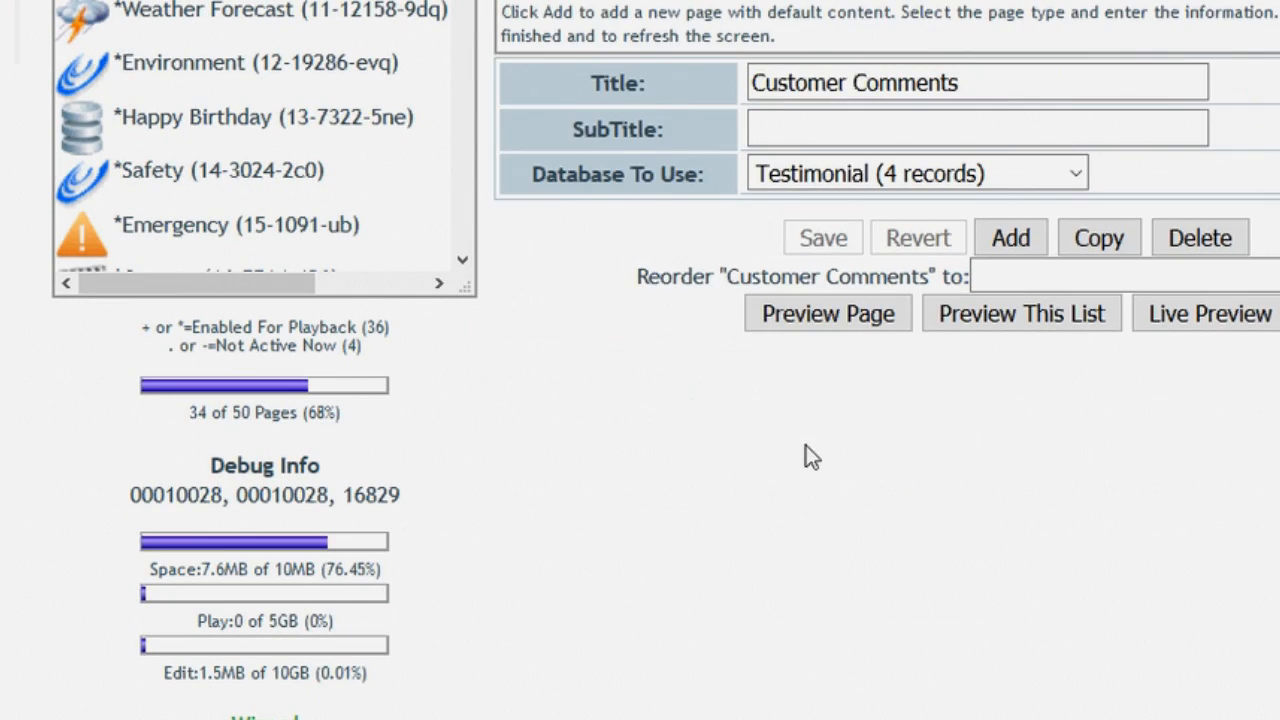
pyautogui.click(821, 311)
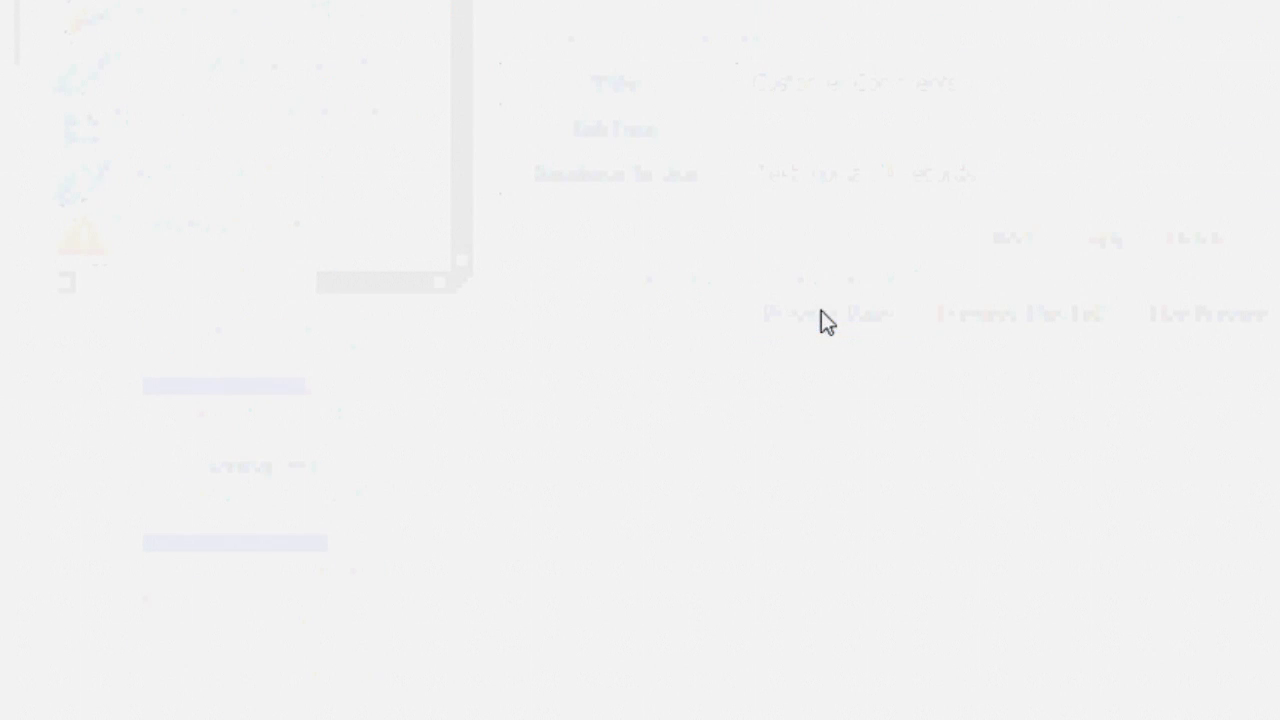